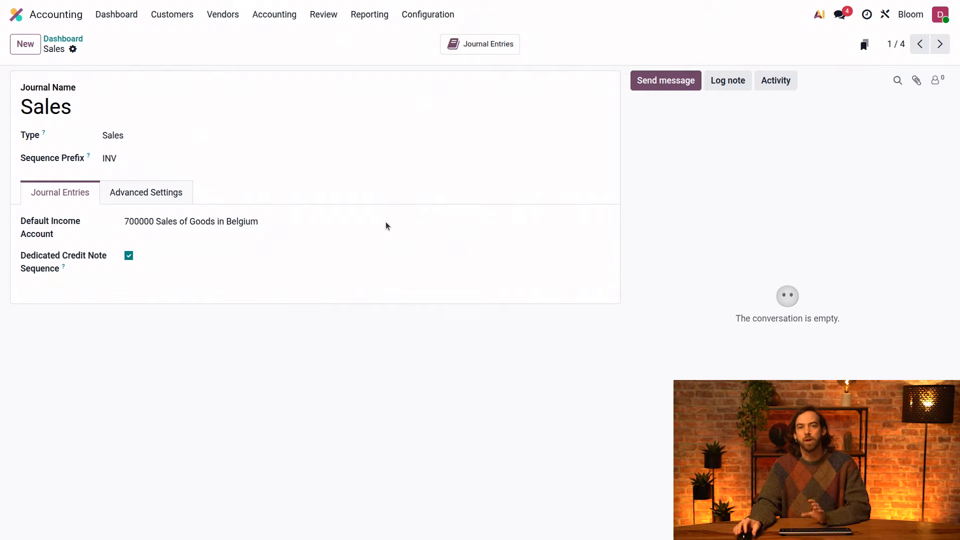
Step: Create a new customer invoice from the Sales journal on the dashboard, with Oasis Garden Design as the customer
left_click(70, 39)
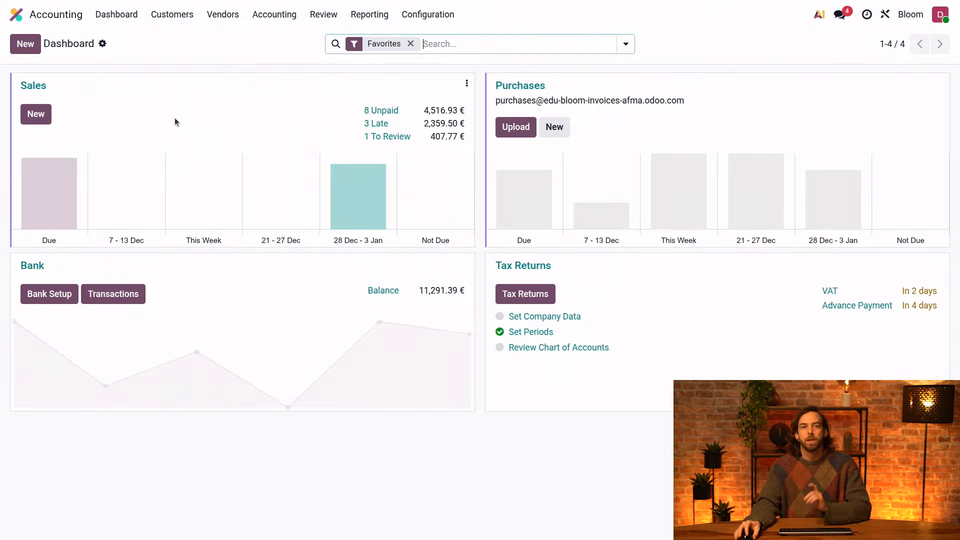
left_click(44, 115)
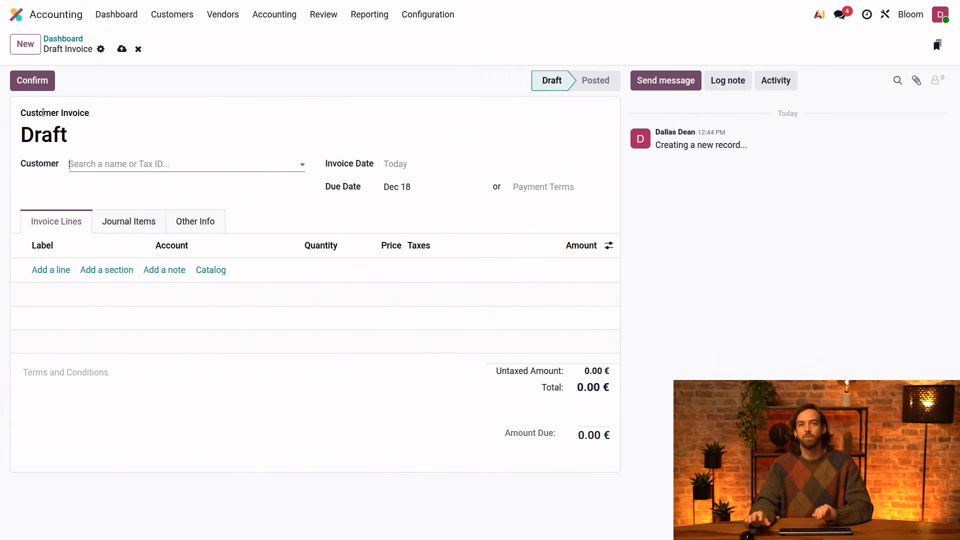
type("oasis")
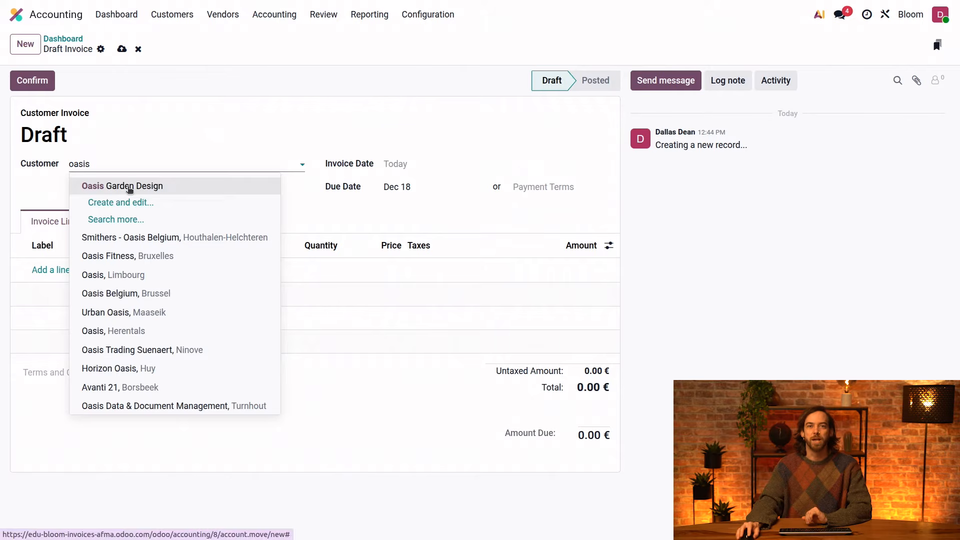
left_click(130, 187)
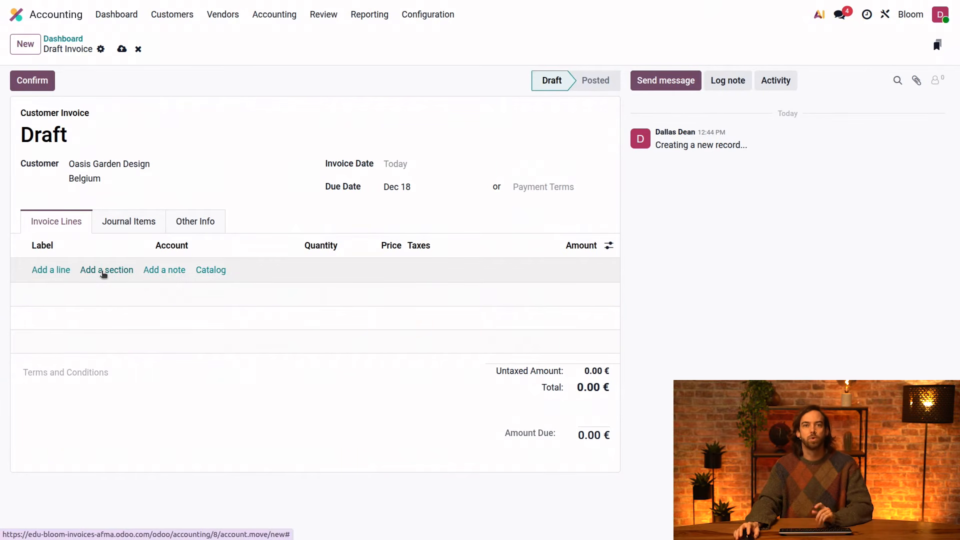
Step: Add a "Plants" section to the invoice and fill it from the catalog with 3 Japanese maple trees and 5 rose bushes
left_click(102, 270)
type("Plants")
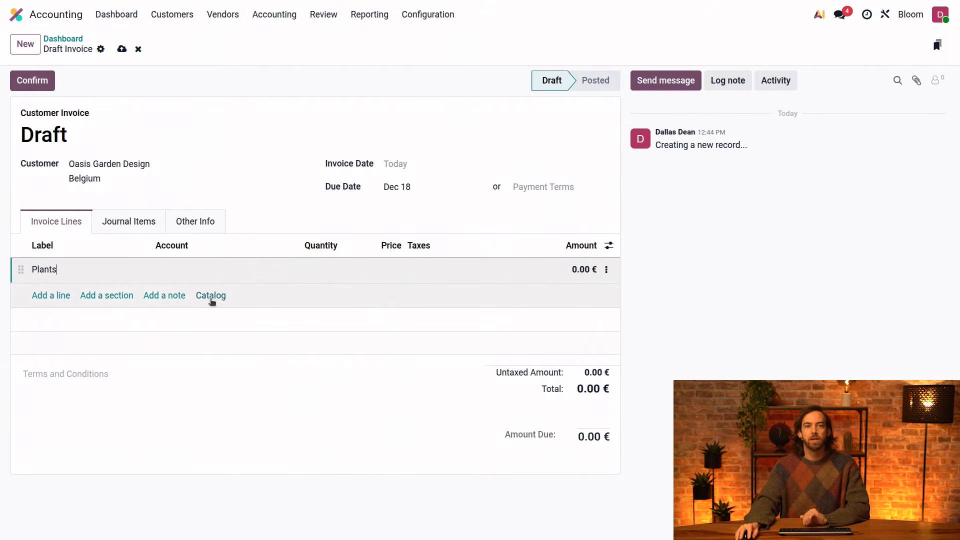
left_click(211, 297)
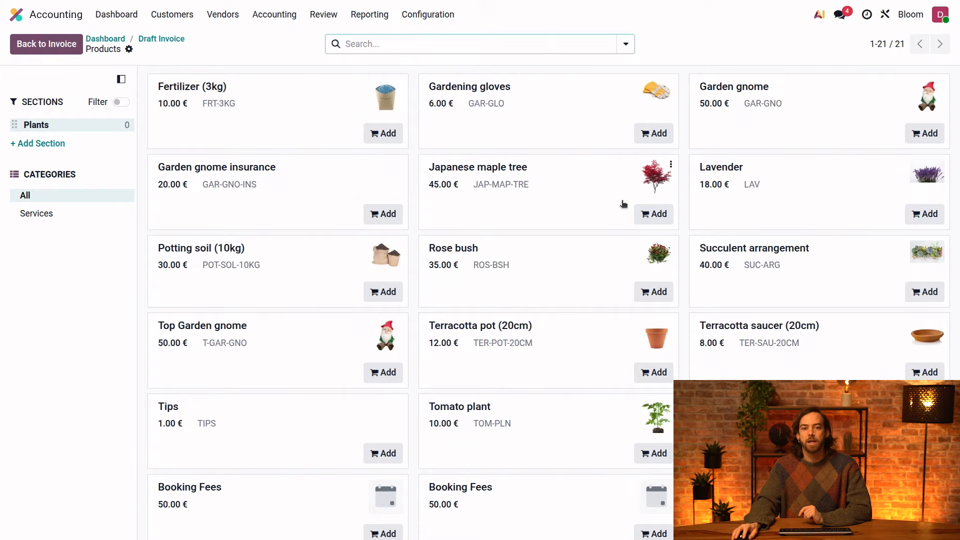
left_click(653, 214)
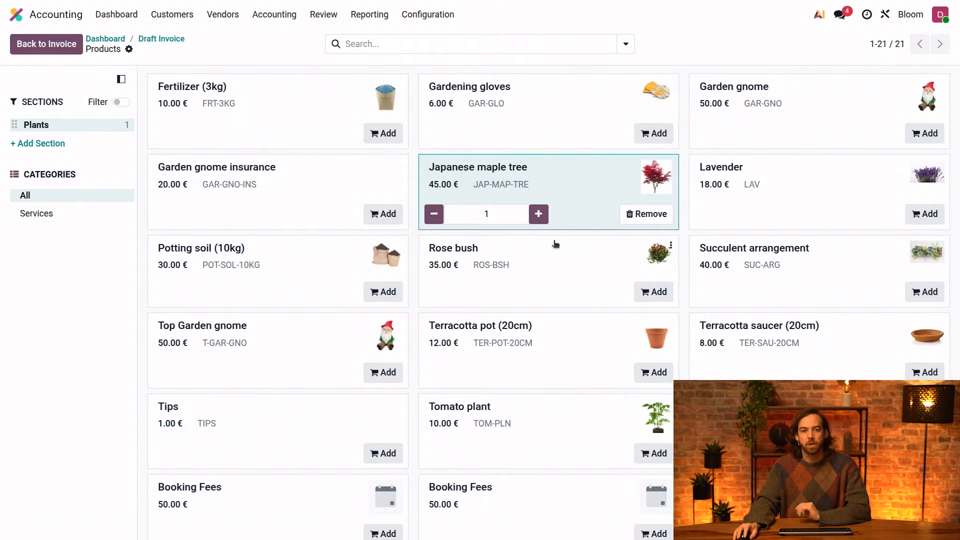
left_click(653, 291)
left_click(537, 293)
left_click(537, 293)
left_click(537, 292)
left_click(537, 293)
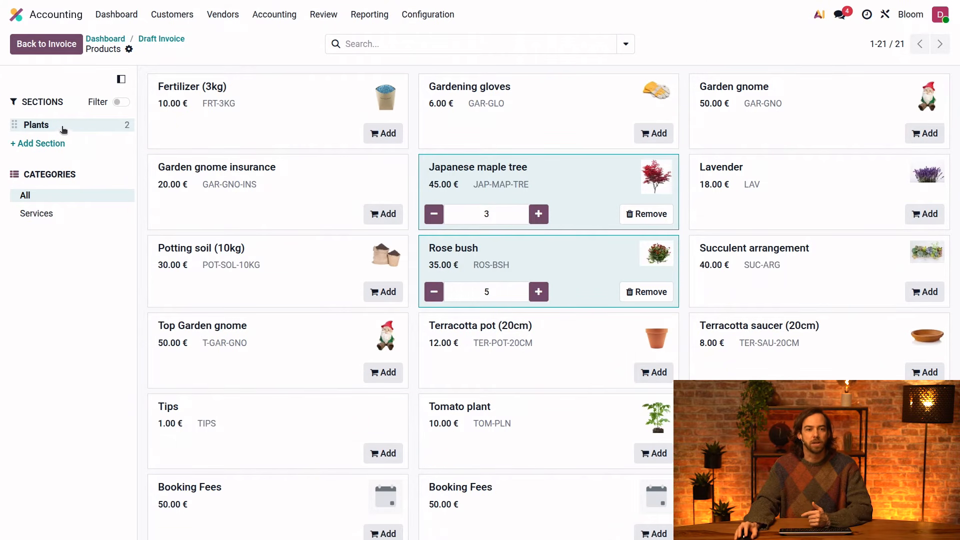
Step: Add a "Supplies" section in the catalog with 3 Potting soil (10kg) and 1 Watering can, and return to the invoice
left_click(26, 144)
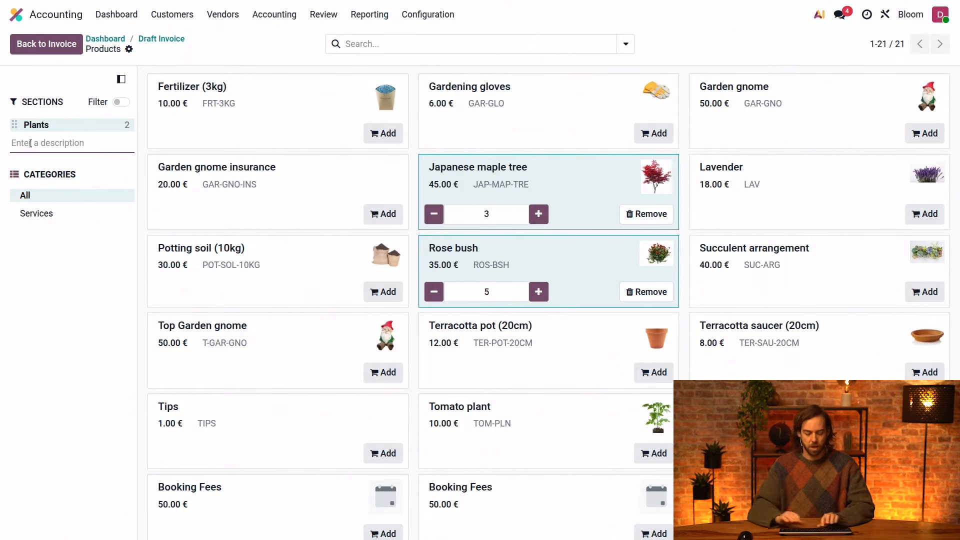
type("Supplies")
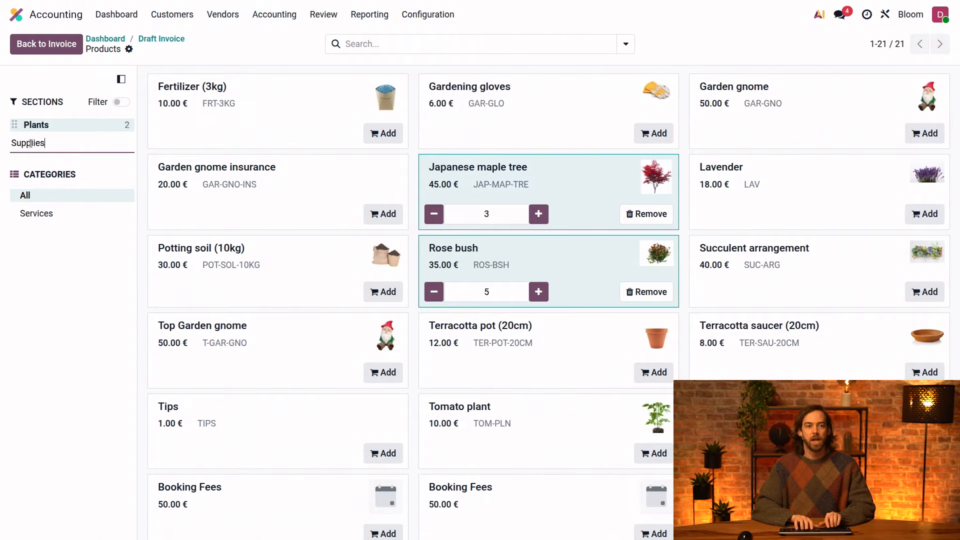
key("Return")
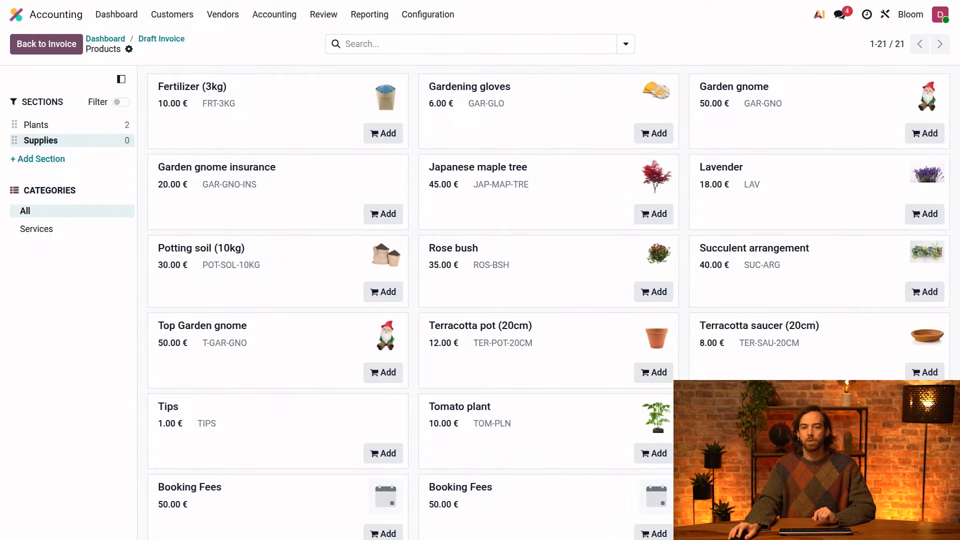
left_click(365, 287)
left_click(267, 292)
left_click(268, 291)
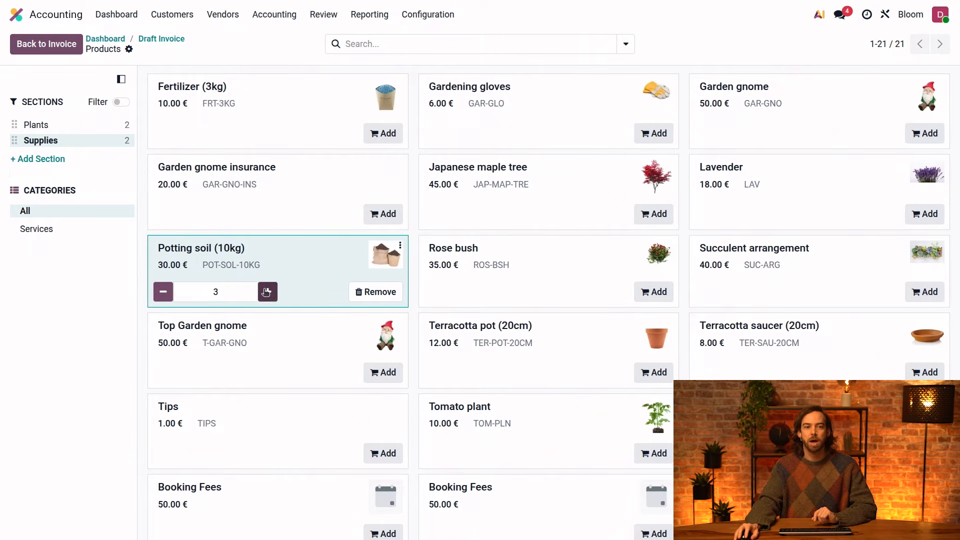
left_click(59, 45)
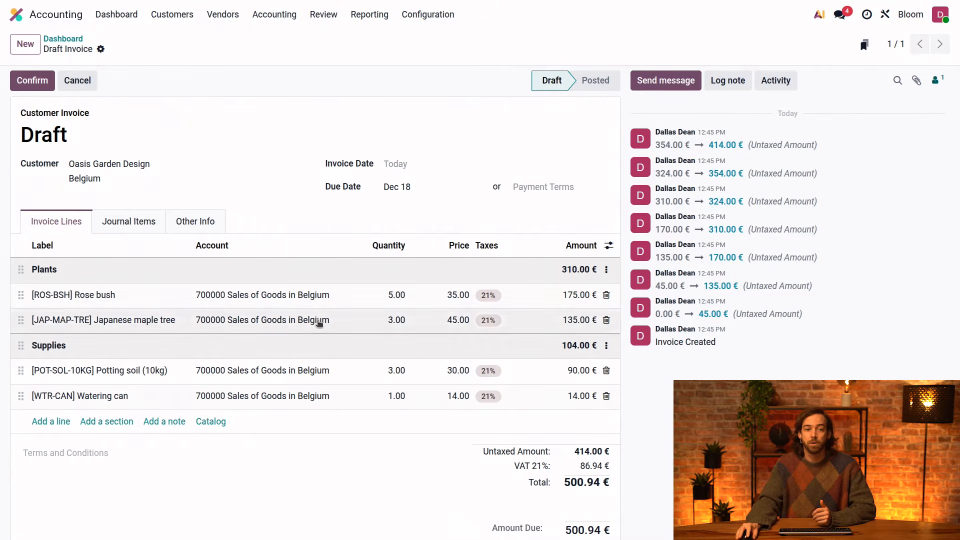
Step: Review the draft invoice's journal items and confirm the invoice
left_click(305, 296)
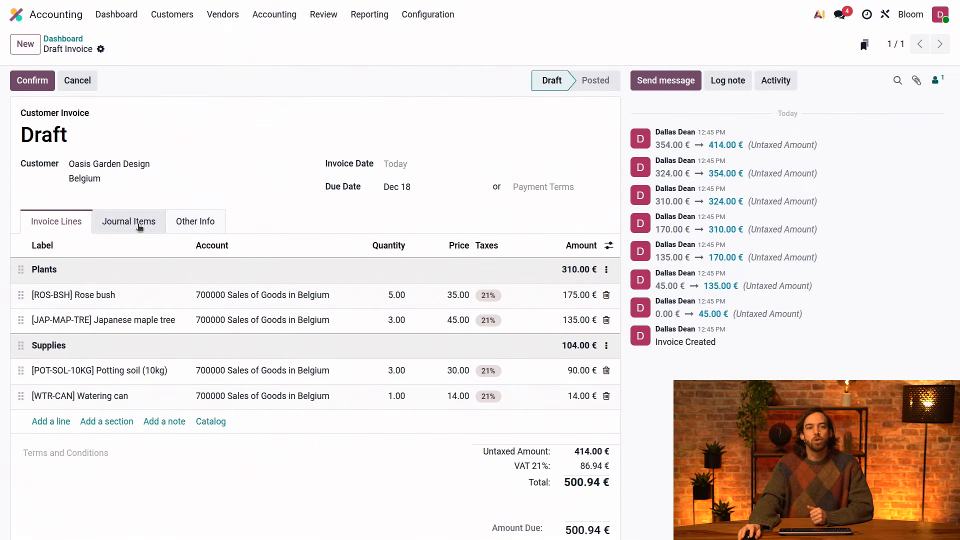
left_click(139, 226)
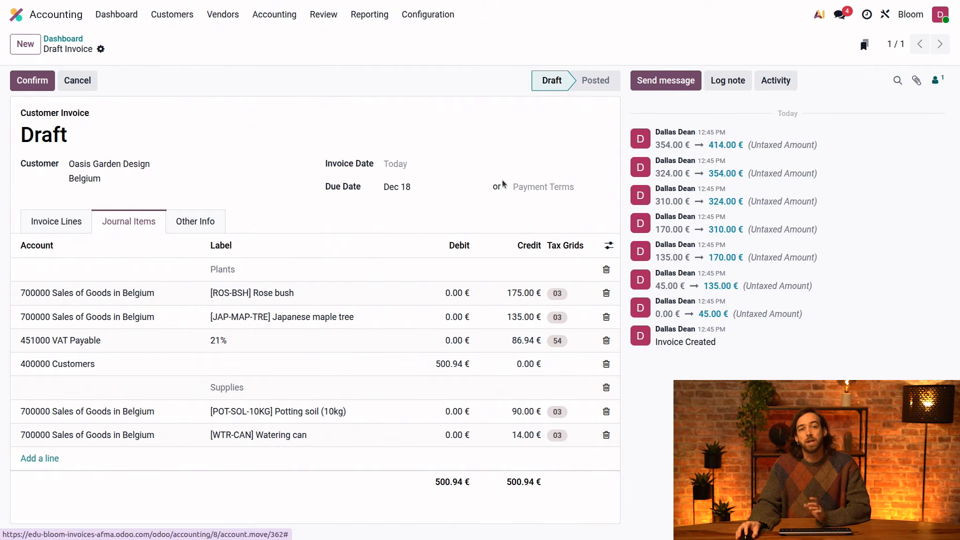
left_click(29, 88)
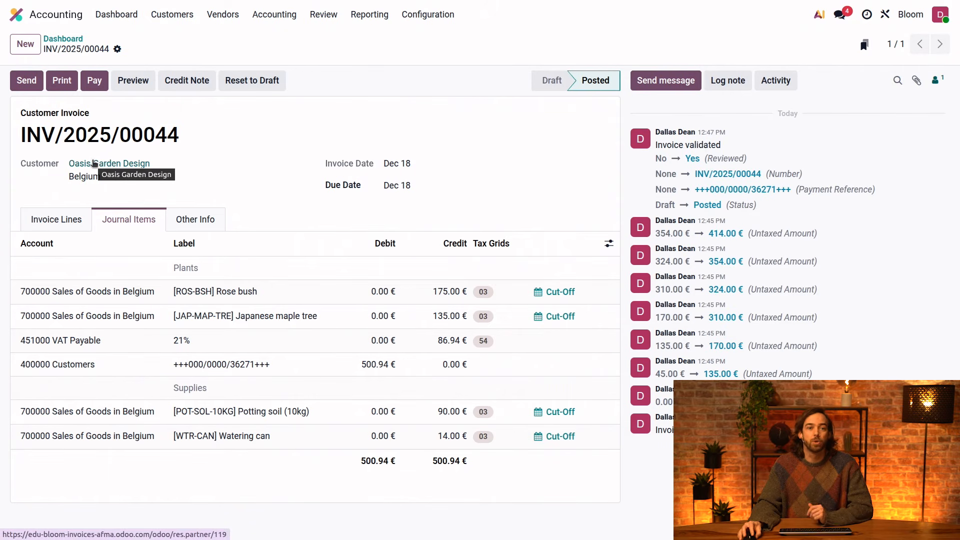
Step: Send the confirmed invoice to Oasis Garden Design by email and view its PDF in a separate window
left_click(34, 81)
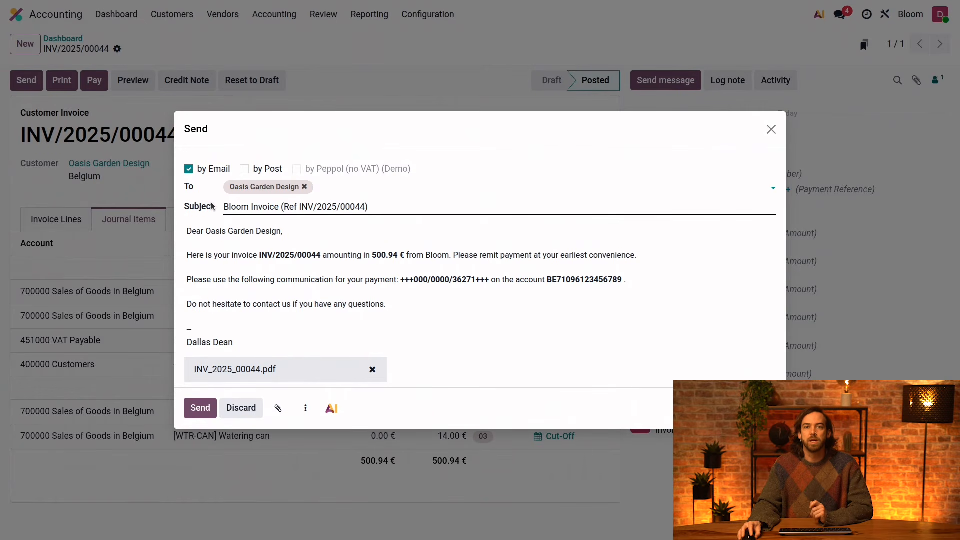
left_click(200, 408)
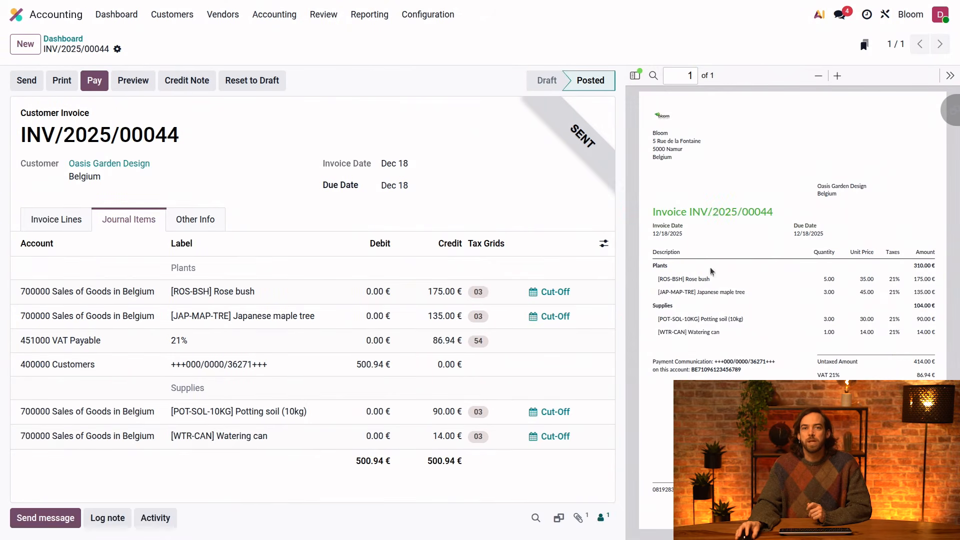
left_click(947, 111)
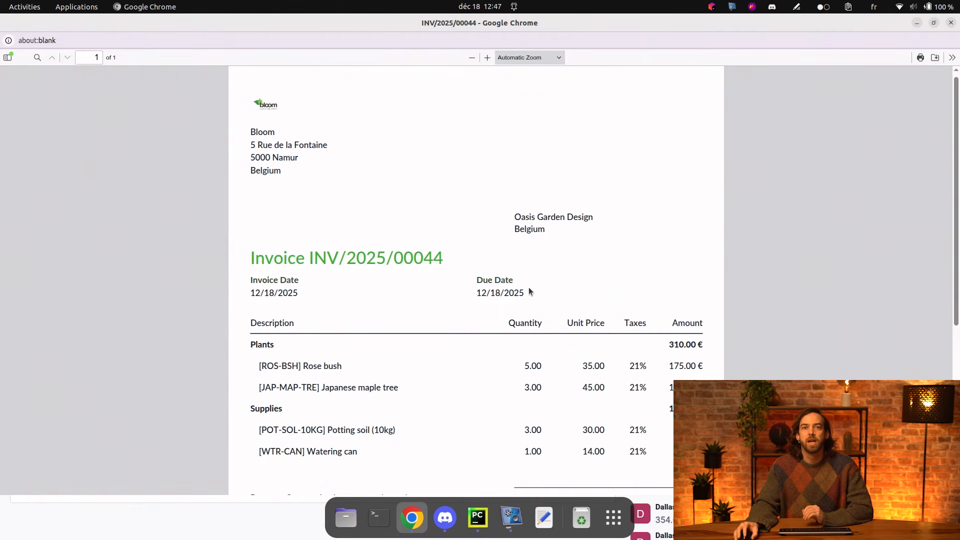
scroll(478, 308, "down", 3)
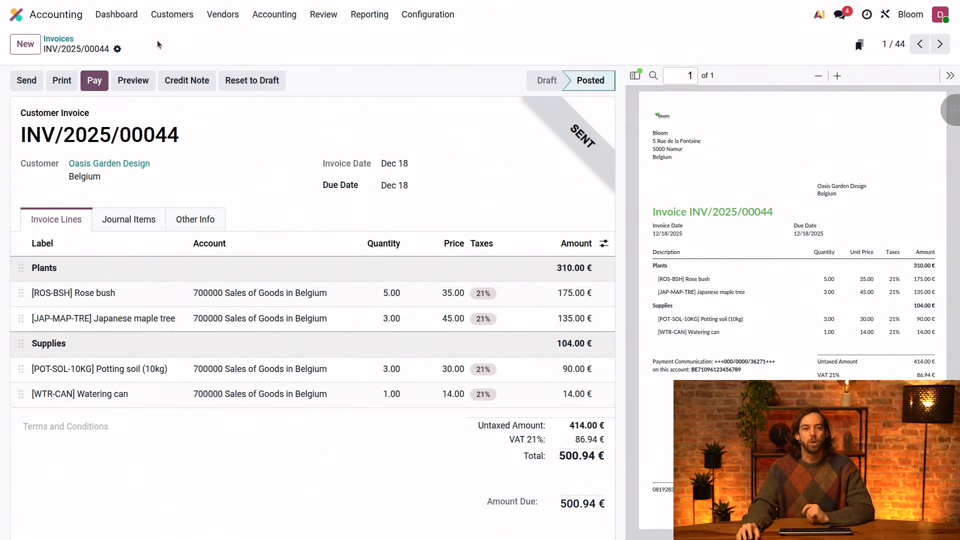
Step: Open the list of all customer invoices and show the Tax Excluded column in it
left_click(184, 19)
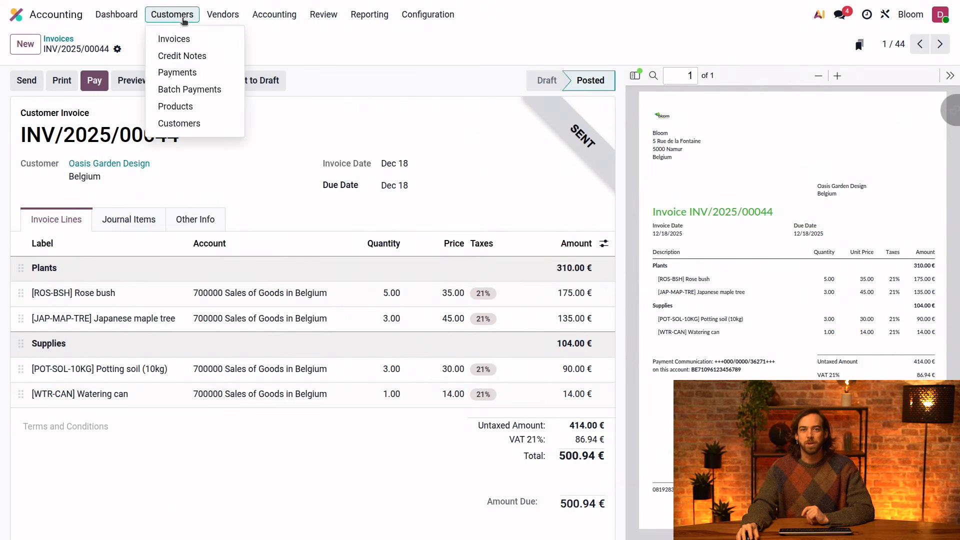
left_click(178, 44)
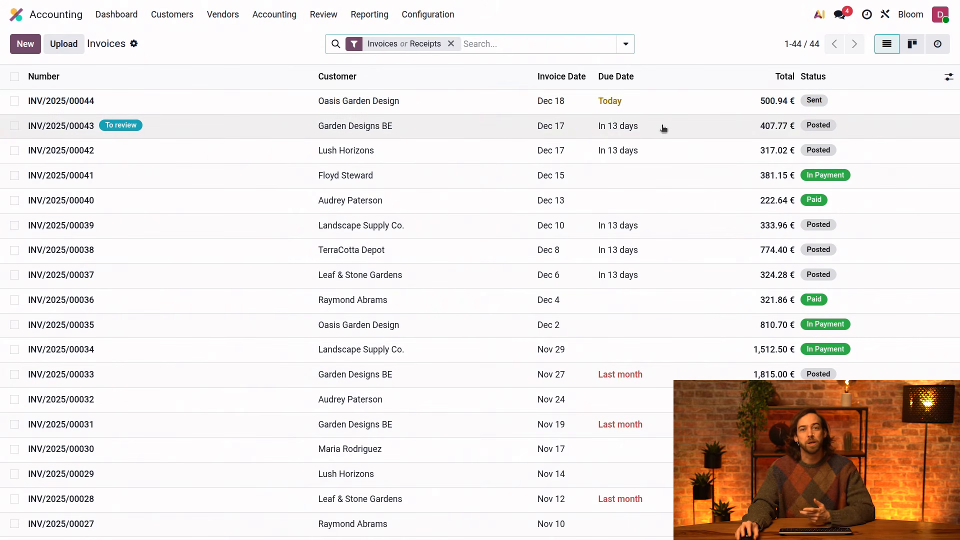
left_click(949, 78)
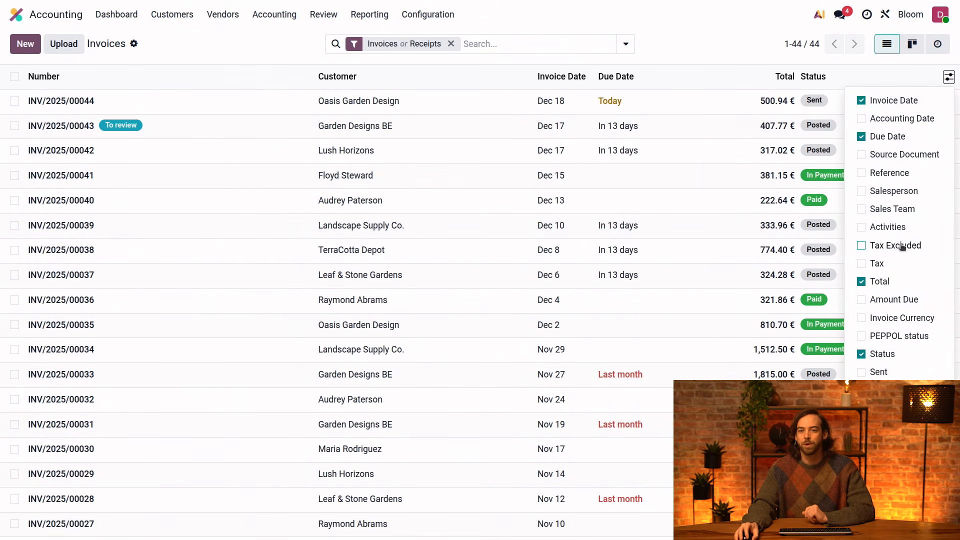
left_click(884, 248)
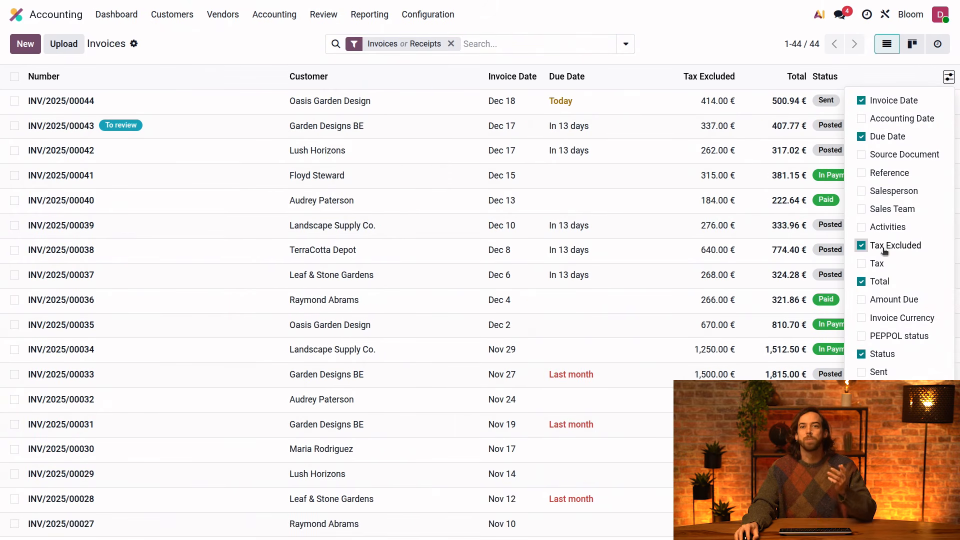
left_click(650, 46)
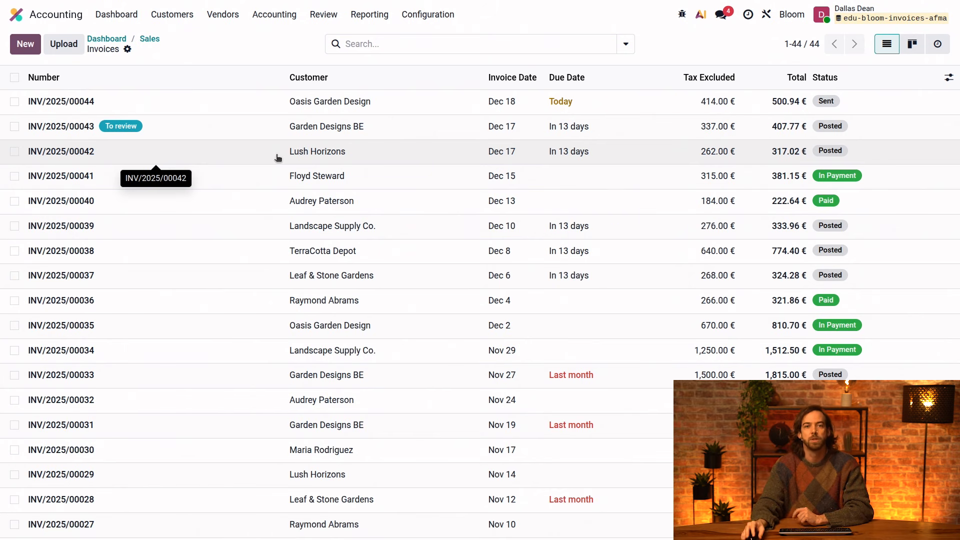
Step: Open the Garden Designs BE invoice flagged "To review" and mark it as reviewed
left_click(188, 126)
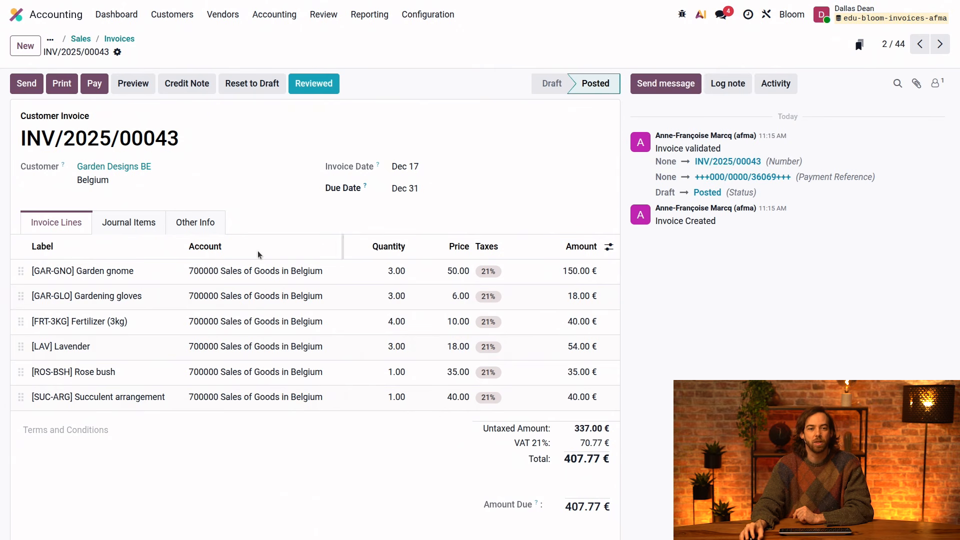
left_click(310, 92)
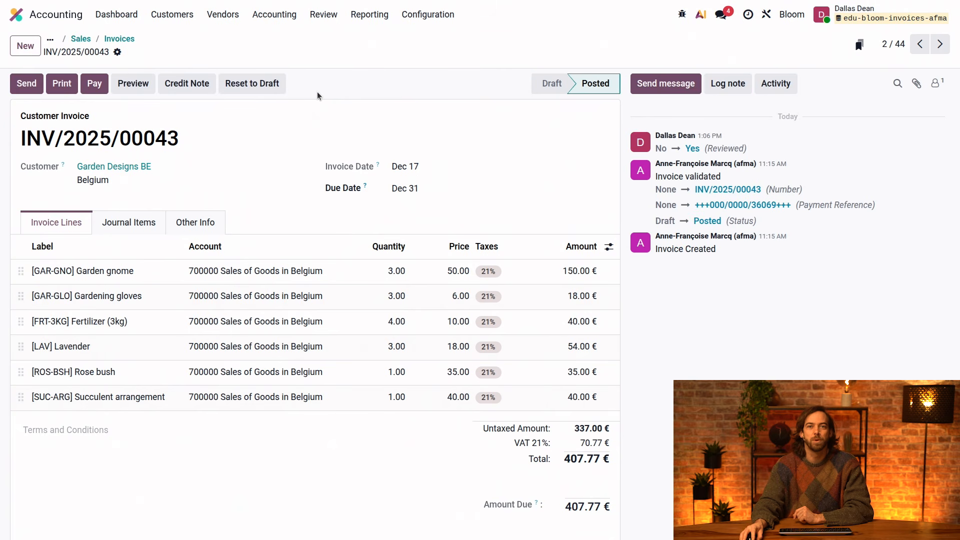